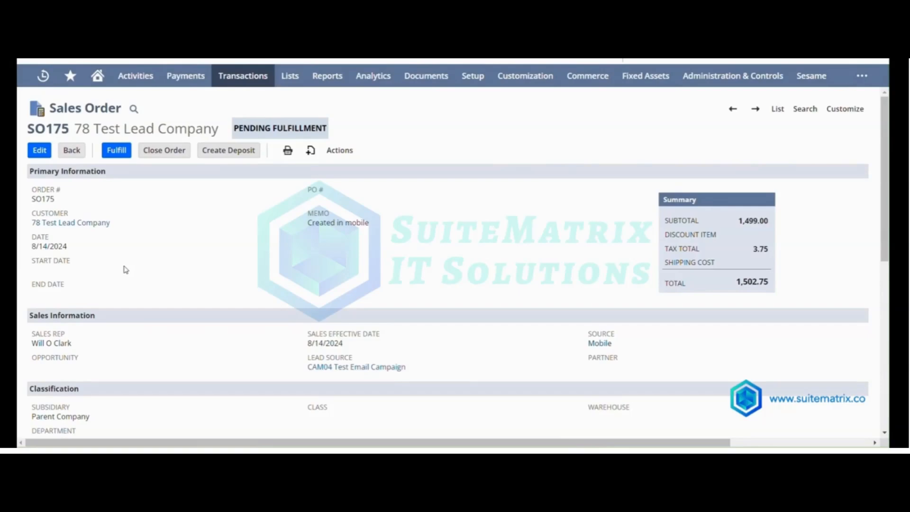
Edit the pending-fulfillment sales order, flag it to be e-mailed in its communication messages, and save it.
scroll(205, 258, down, 1)
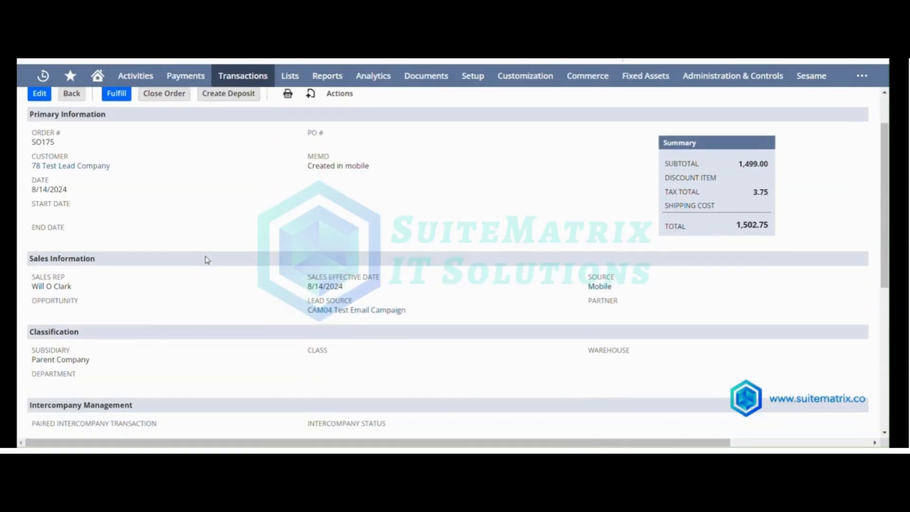
scroll(207, 260, up, 1)
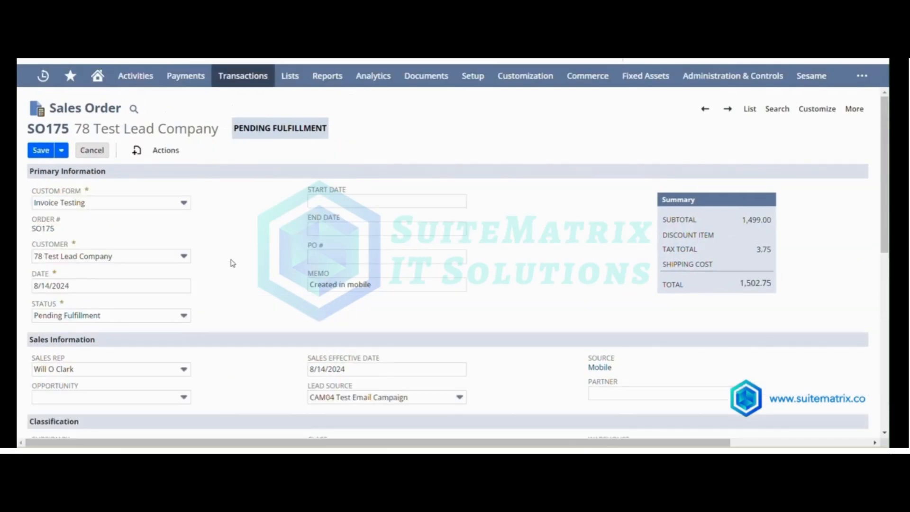
scroll(243, 261, down, 2)
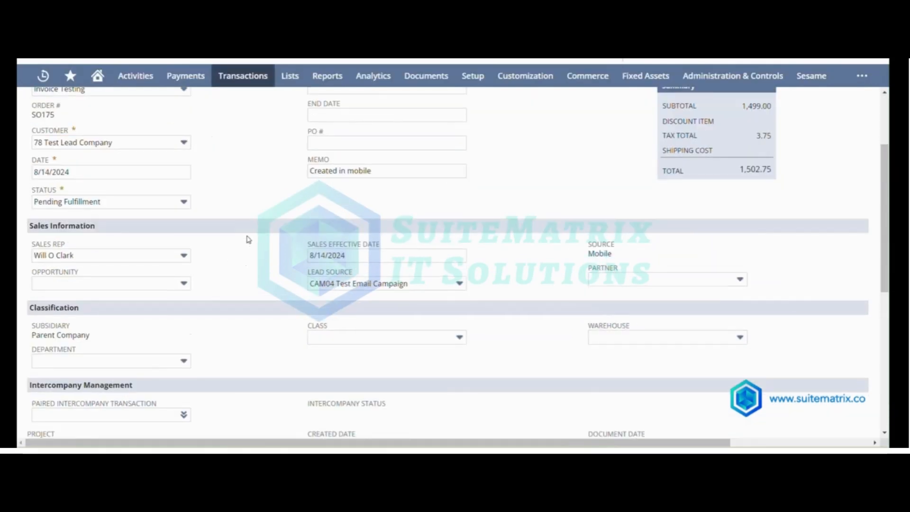
scroll(283, 224, down, 3)
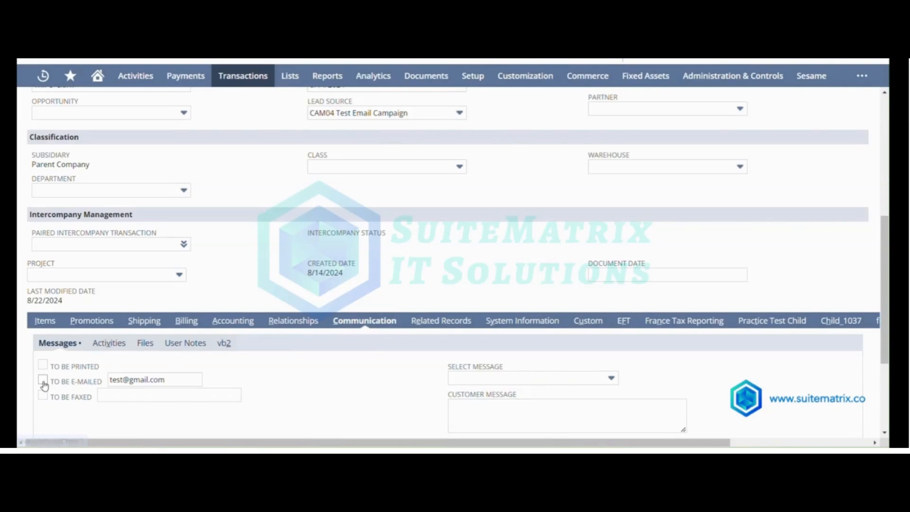
scroll(44, 385, down, 3)
click(38, 411)
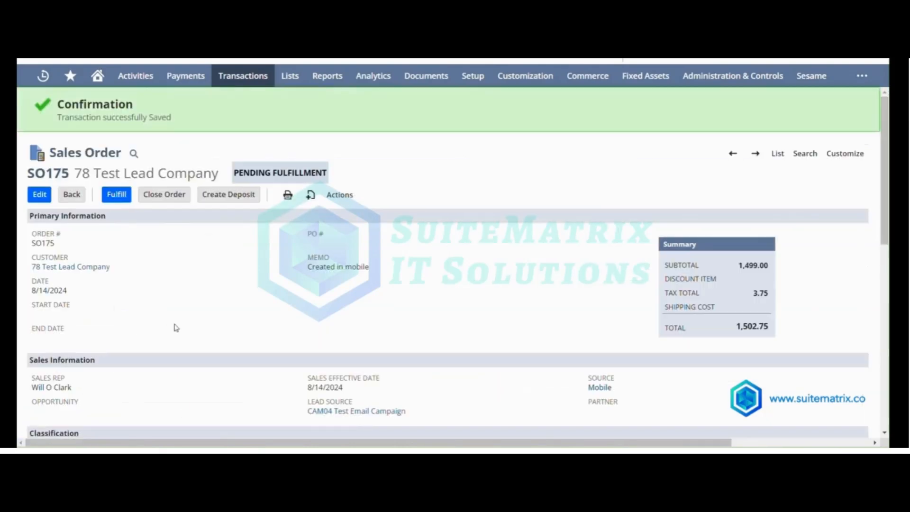
Check the saved sales order's communication messages for the logged e-mail and its primary recipient.
scroll(243, 282, down, 5)
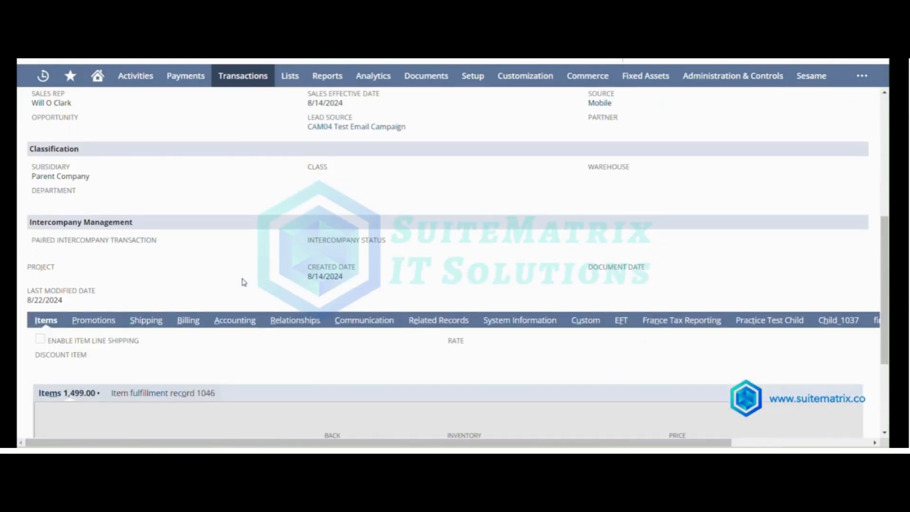
click(361, 322)
scroll(294, 350, down, 1)
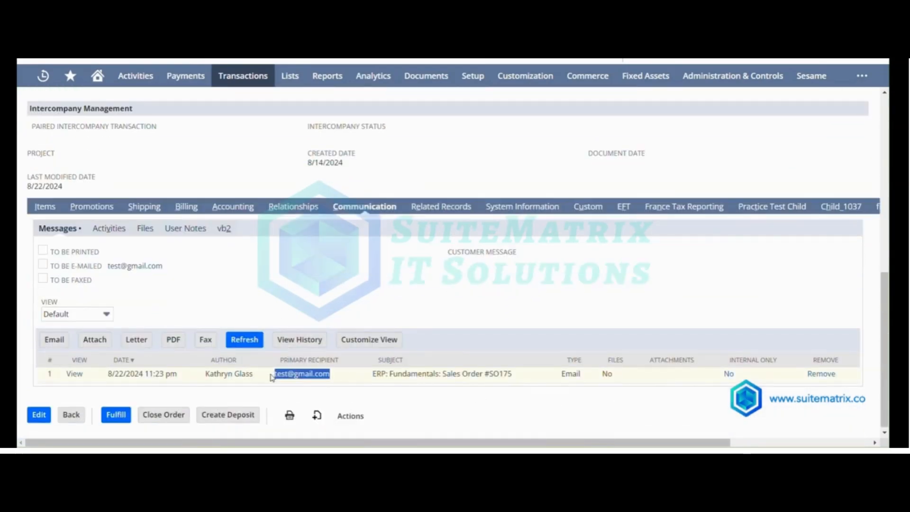
Bring up the company's Sent Email List, open its most recent entry, and examine the original recipient in the subject.
scroll(406, 316, up, 3)
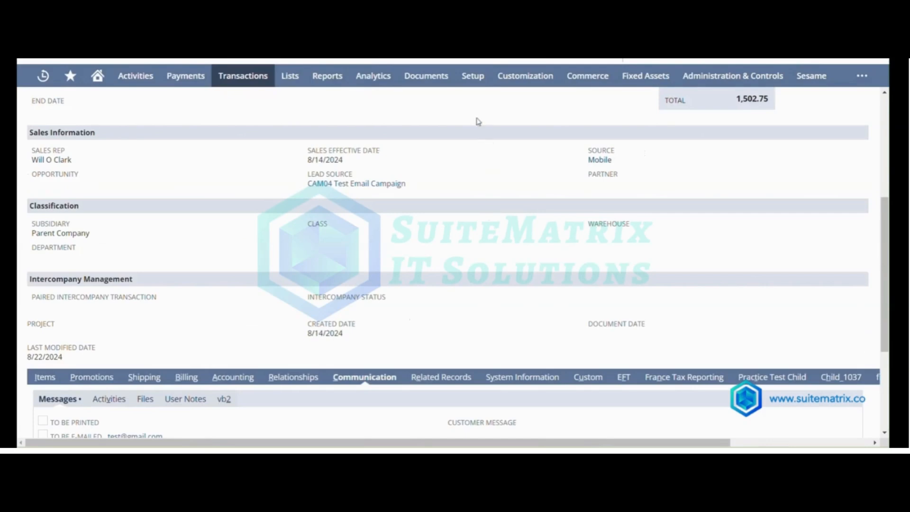
mouse_move(475, 81)
mouse_move(479, 124)
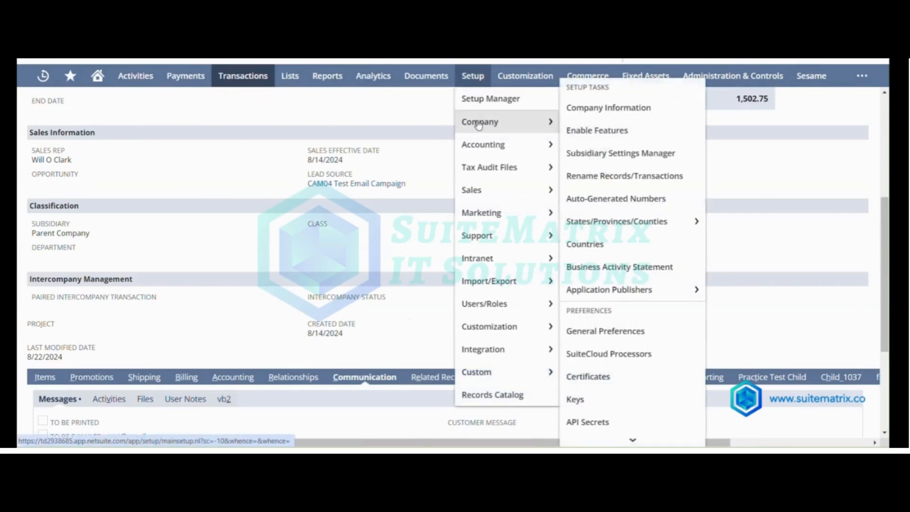
scroll(624, 358, down, 5)
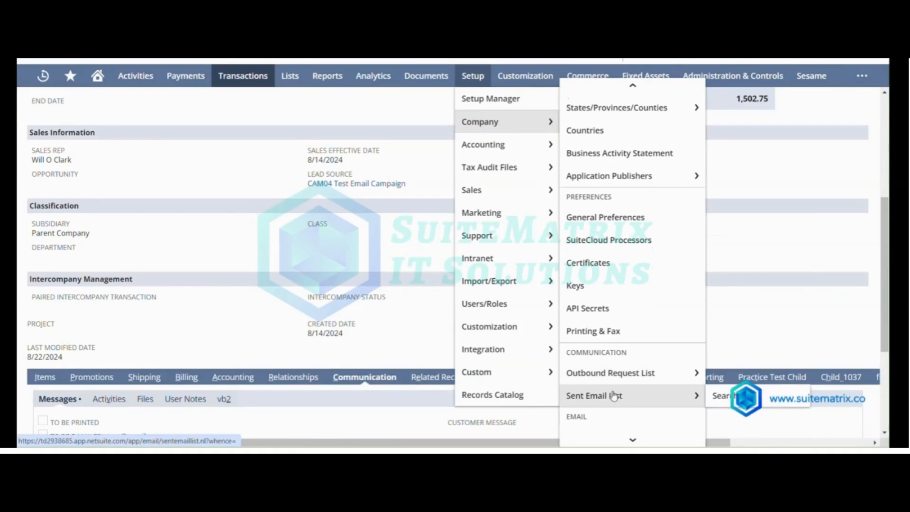
click(615, 396)
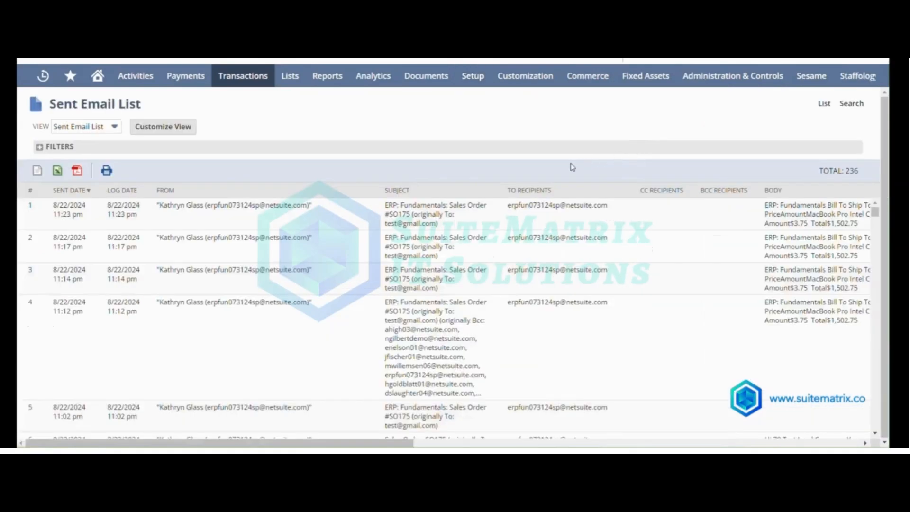
click(31, 209)
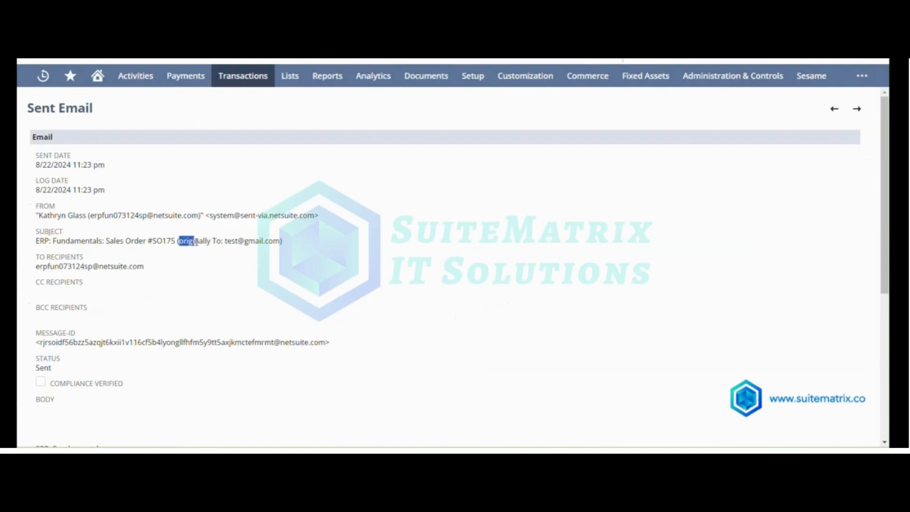
drag(227, 243, 258, 244)
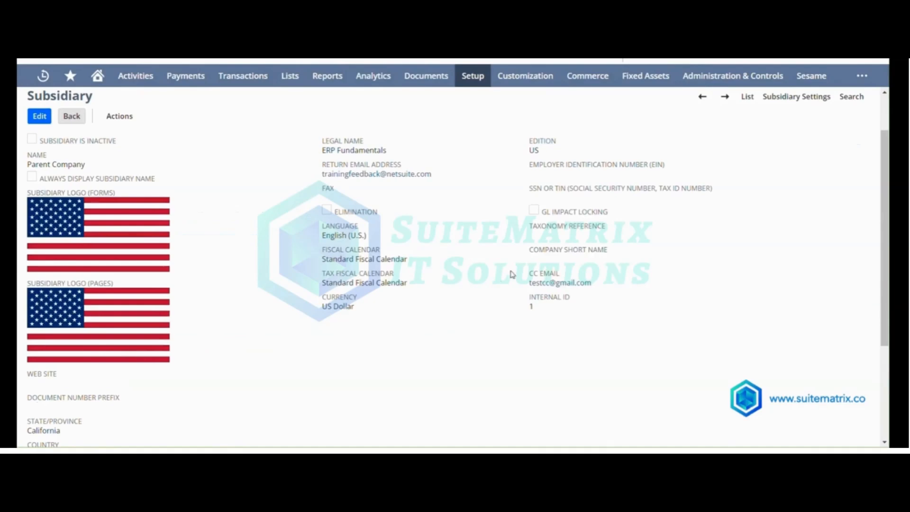
Look up the field ID of the CC Email field on the Parent Company subsidiary record.
click(544, 273)
drag(682, 314, 763, 316)
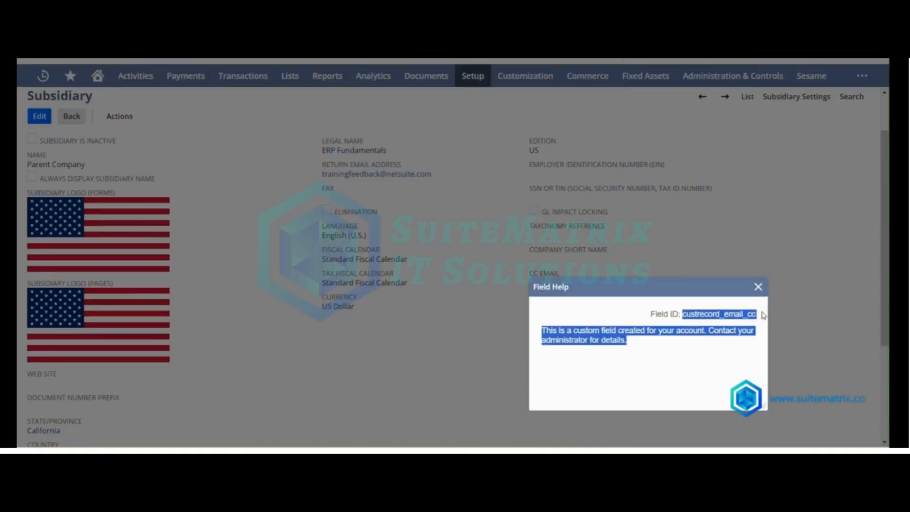
click(758, 287)
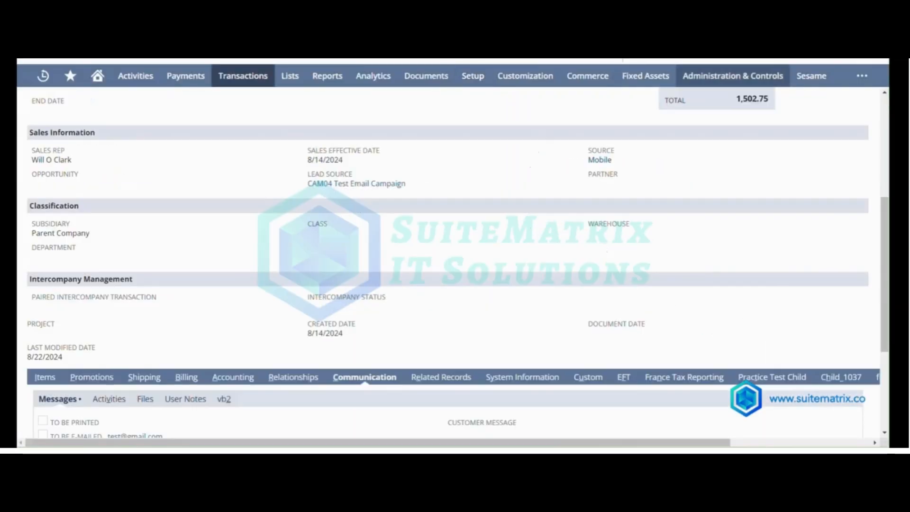
Examine the To Be Printed and To Be E-mailed options in the sales order's communication messages.
scroll(318, 335, down, 3)
drag(163, 323, 44, 328)
click(90, 322)
drag(105, 256, 61, 245)
click(279, 194)
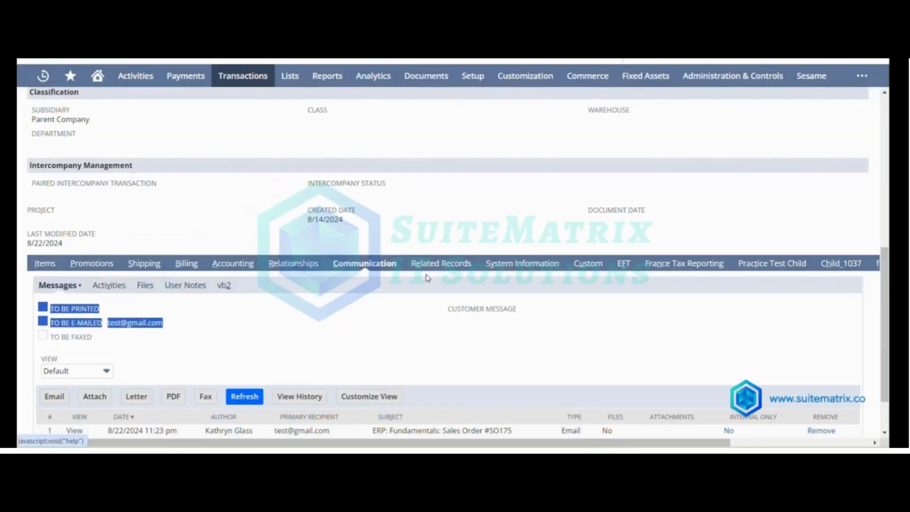
Show the sales order's custom fields and examine the Send Email checkbox.
click(585, 264)
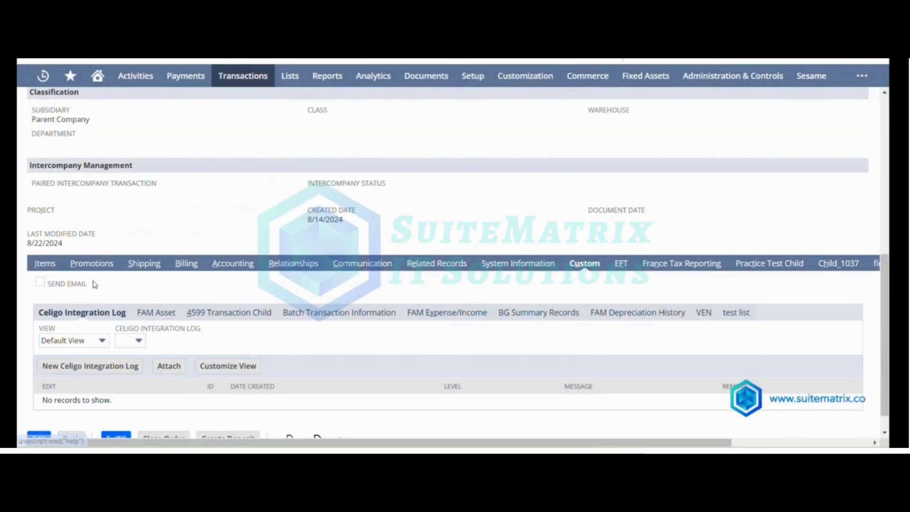
mouse_move(90, 285)
mouse_down()
mouse_move(54, 286)
mouse_move(78, 286)
mouse_up()
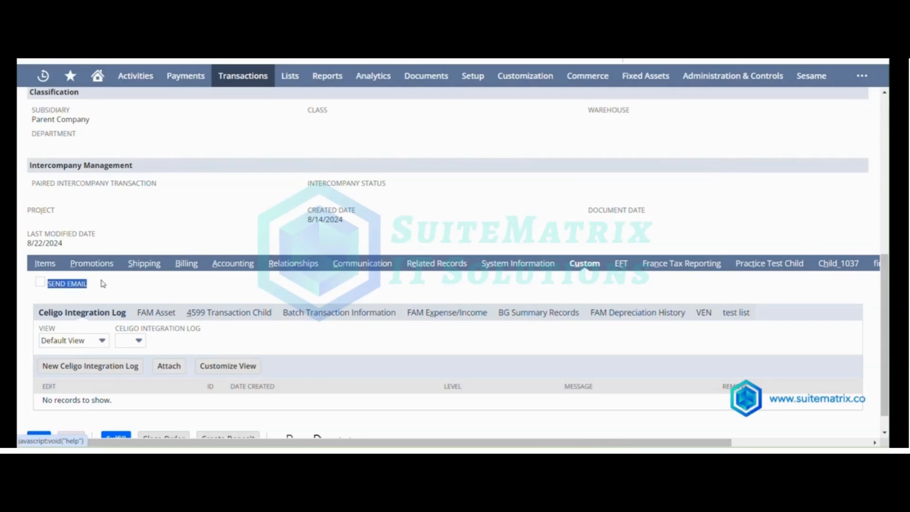
click(104, 283)
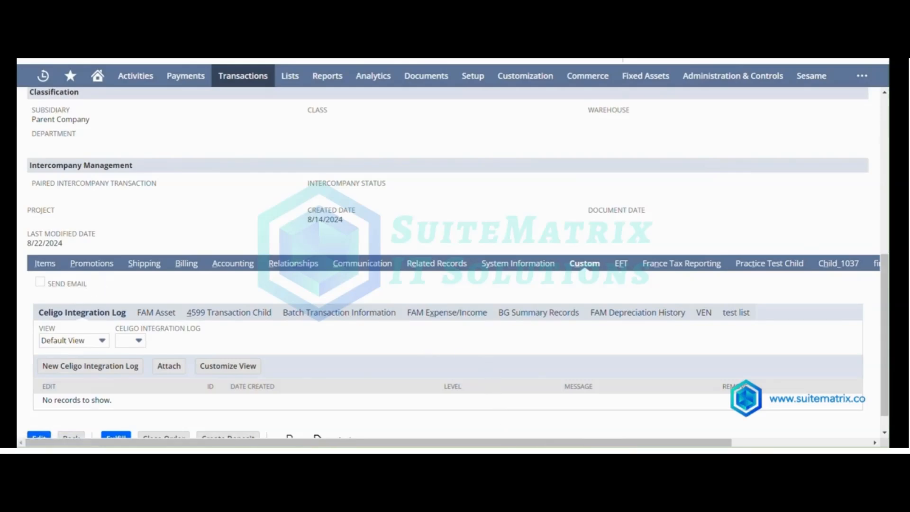
Switch to the script in Visual Studio Code and examine the recipientId check and the ccemail && senderId condition.
click(498, 409)
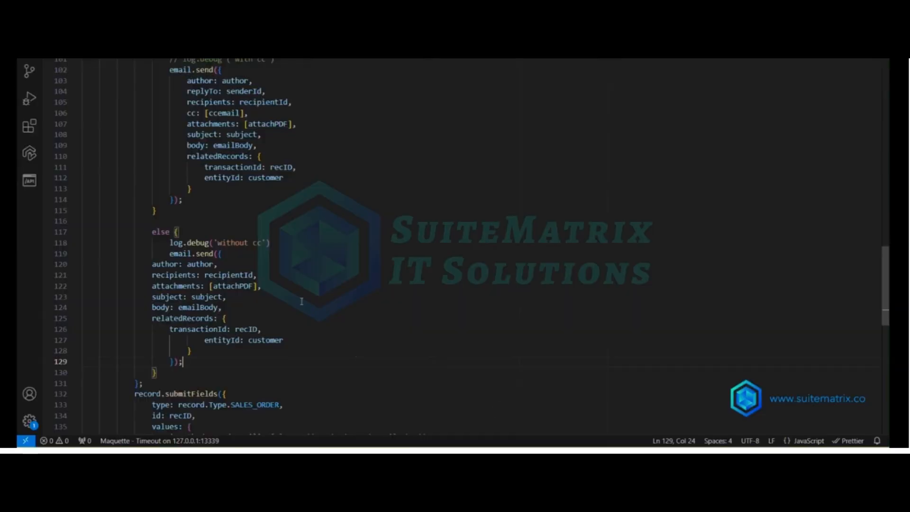
scroll(256, 213, up, 1)
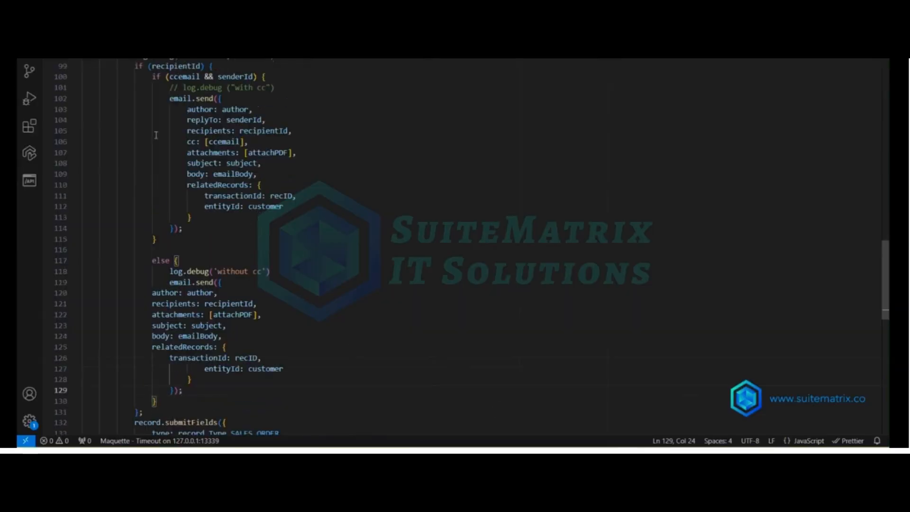
scroll(163, 125, up, 1)
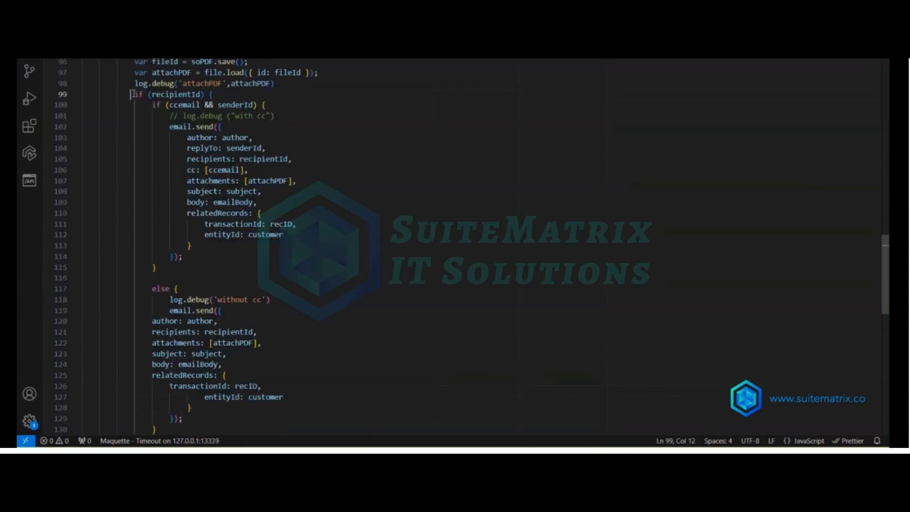
drag(134, 94, 251, 105)
click(185, 126)
click(171, 104)
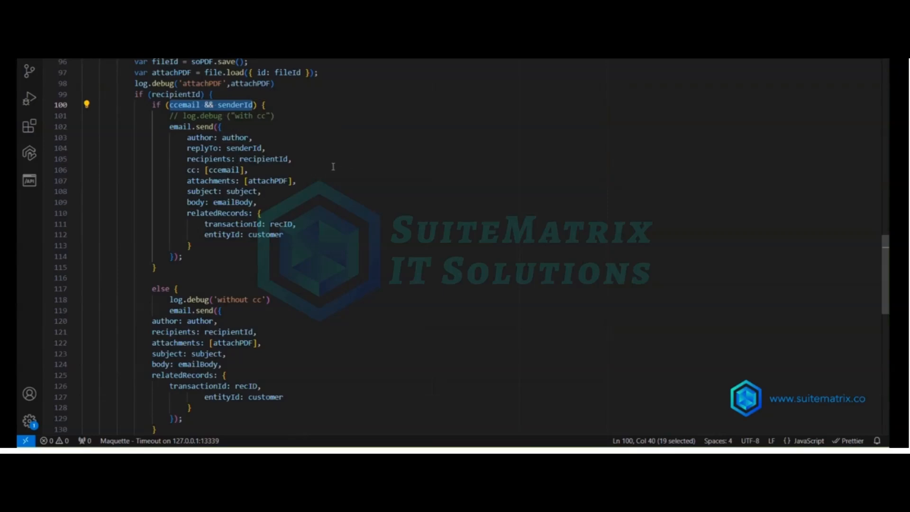
Examine the cc: [ccemail] line of the first email.send call and the parameters of the call without CC.
click(248, 170)
drag(182, 169, 248, 170)
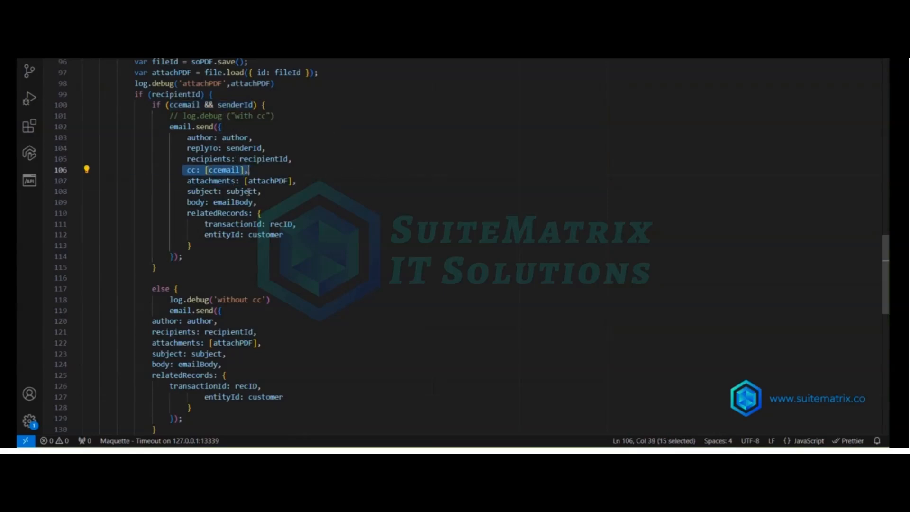
click(324, 213)
scroll(168, 328, down, 1)
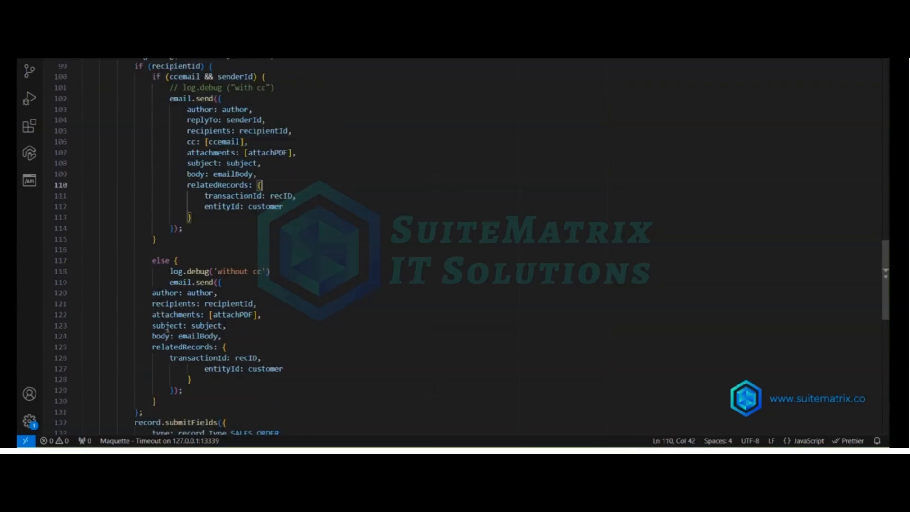
drag(149, 295, 282, 371)
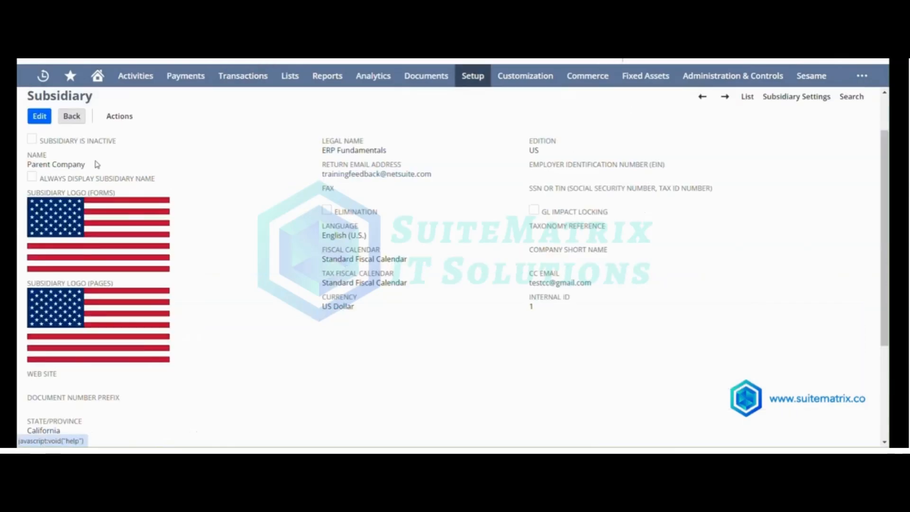
Compare the subsidiary record's name with the subsidiary assigned in the sales order's classification.
drag(89, 164, 34, 167)
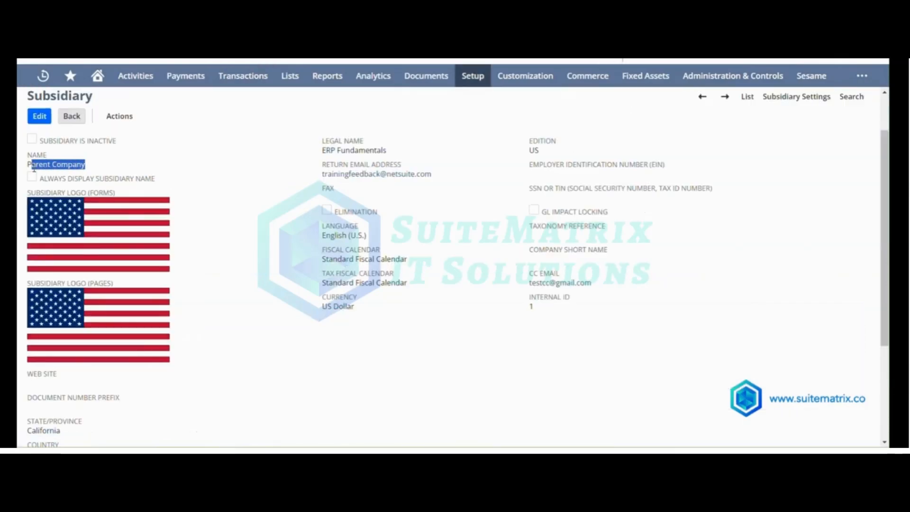
click(114, 169)
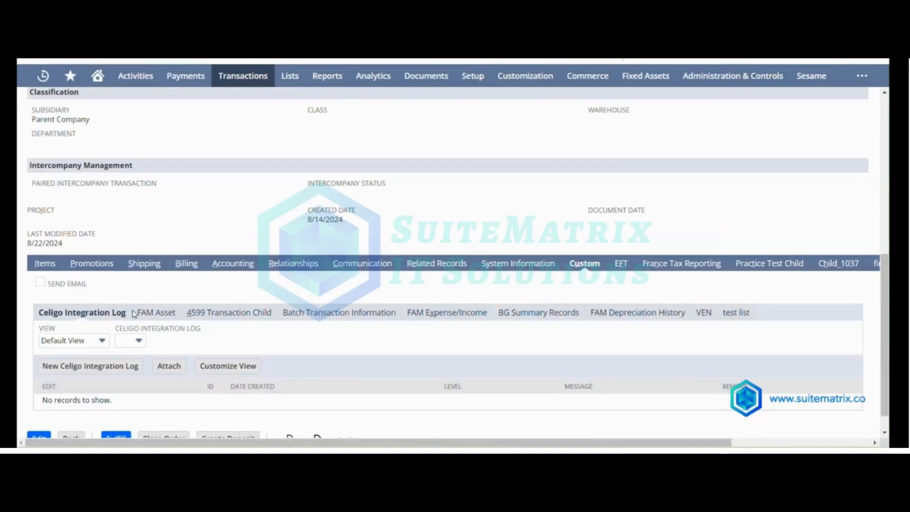
scroll(192, 287, up, 6)
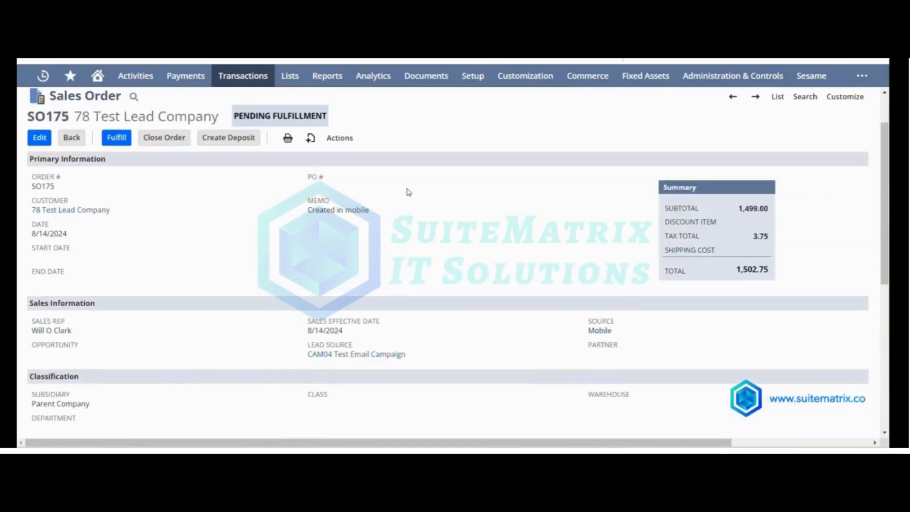
drag(93, 408, 32, 404)
click(114, 392)
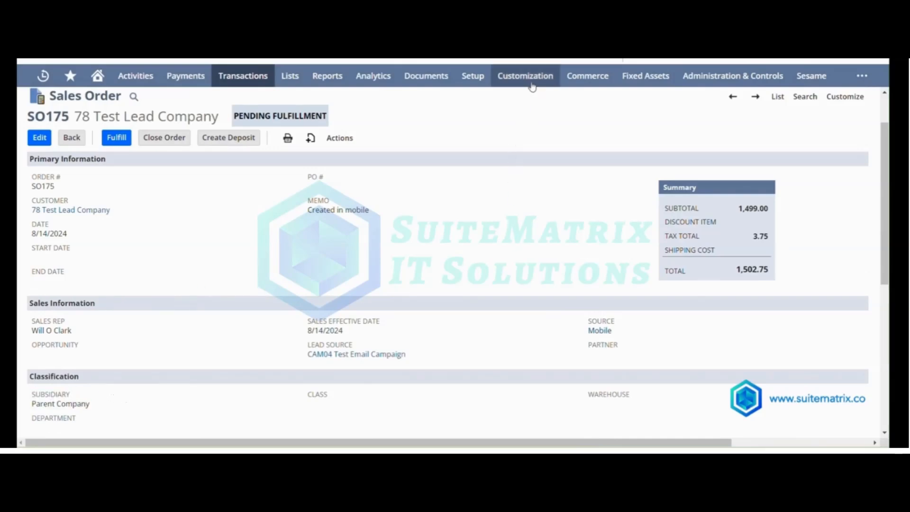
Start creating a new script and open the form for adding a new script file.
mouse_move(532, 86)
mouse_move(530, 169)
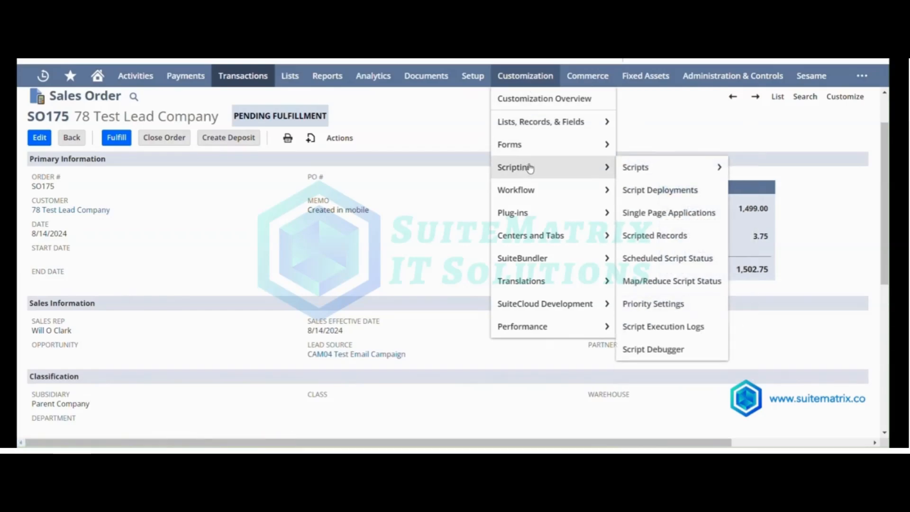
mouse_move(632, 175)
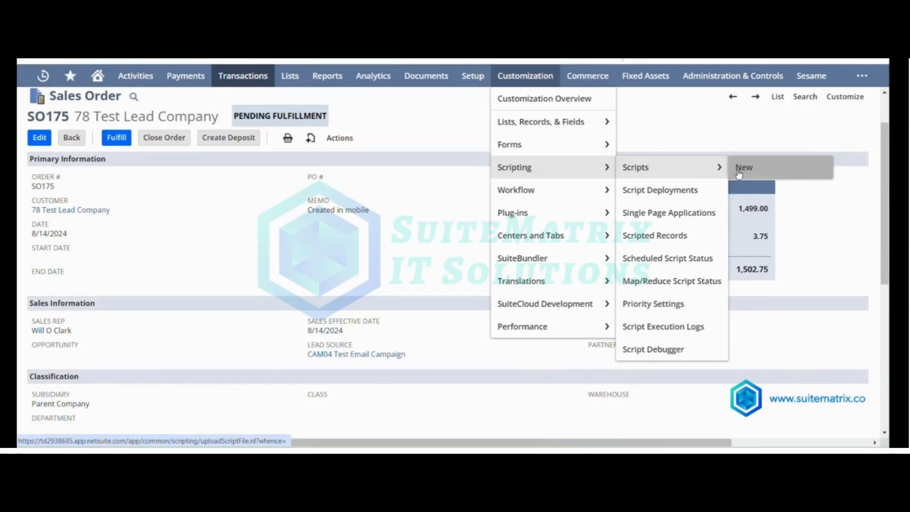
click(738, 171)
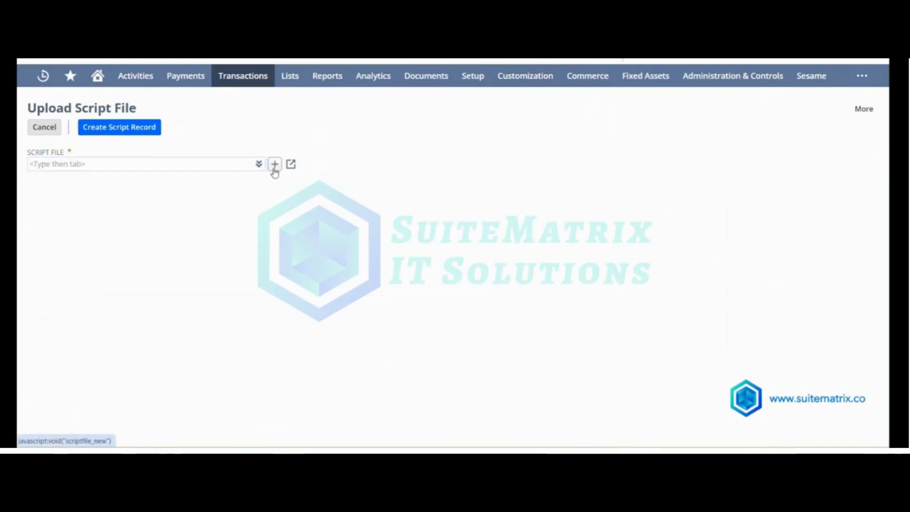
click(274, 166)
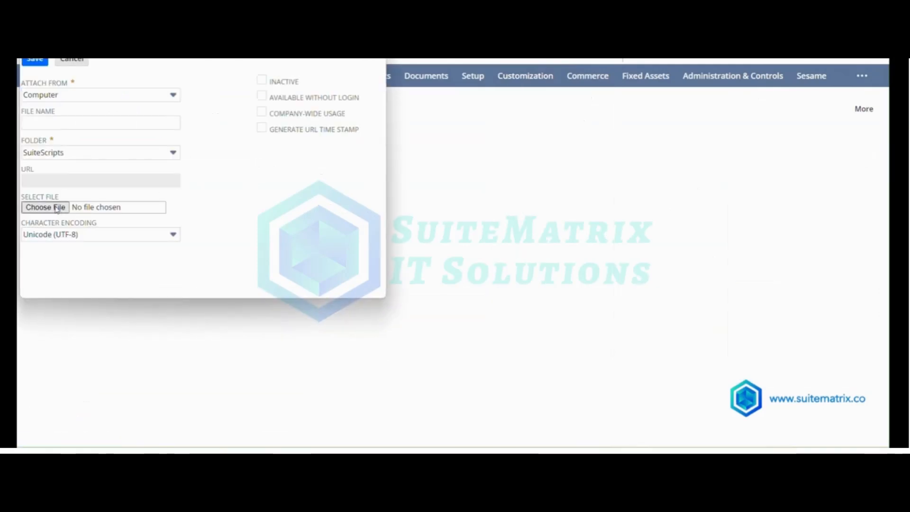
Upload send_email_to_cc.js from the computer to the SuiteScripts folder under the file name subsidiary_cc_email.js.
click(56, 209)
scroll(199, 143, down, 5)
click(179, 138)
click(360, 238)
click(44, 124)
text(s)
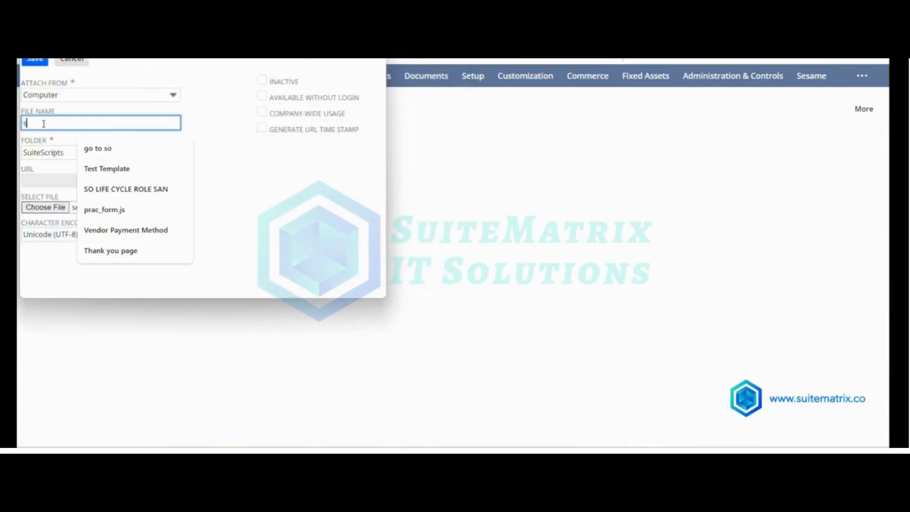
text(ubsidiary_cc_email.js)
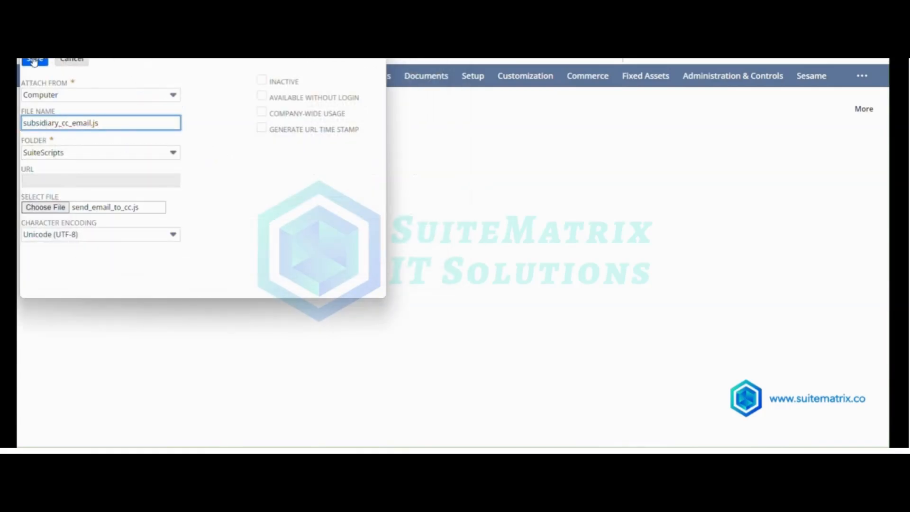
click(34, 61)
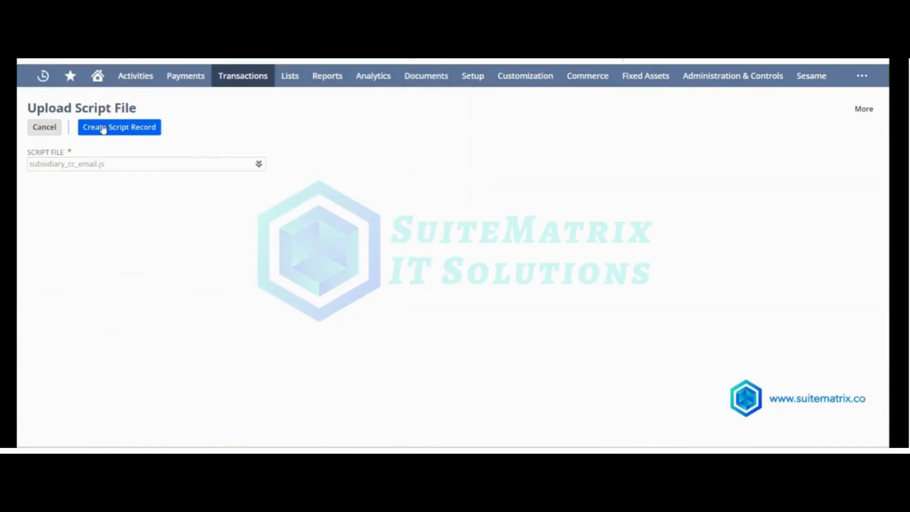
Create the script record named "Send email to cc" with ID _send_email_to_cc, and save it straight into a new deployment.
click(107, 129)
click(106, 187)
text(Send)
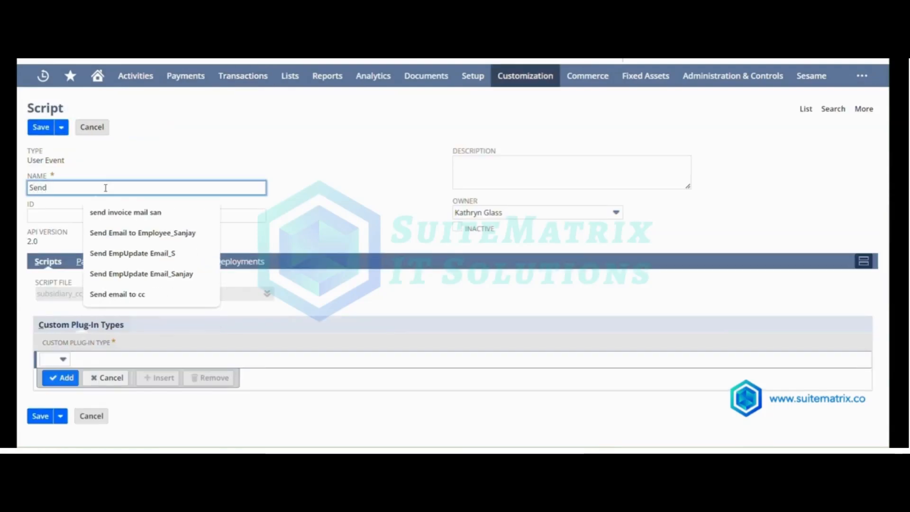
click(117, 294)
click(60, 216)
text(_send_email_to_cc)
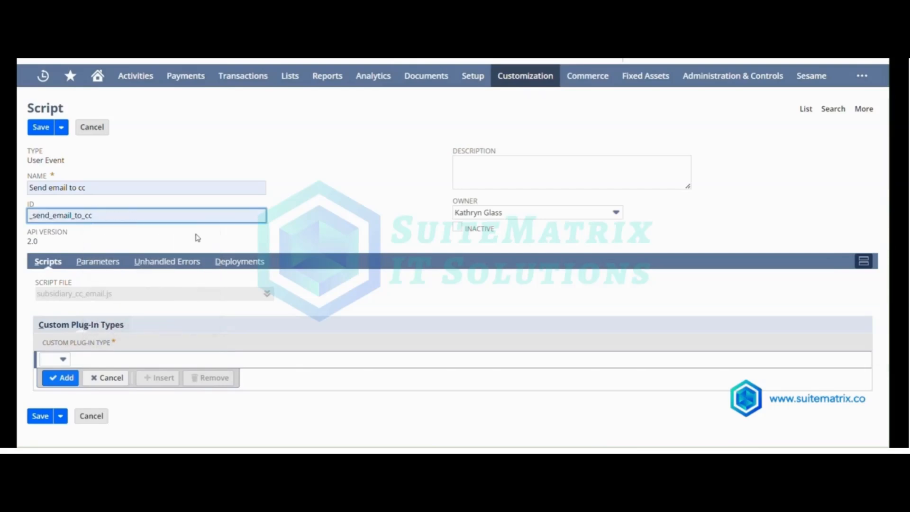
mouse_move(62, 127)
click(55, 161)
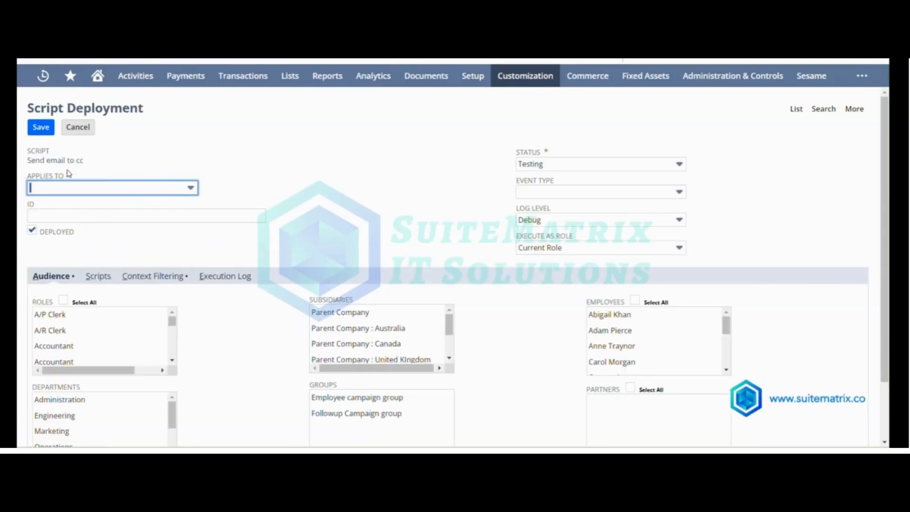
Apply the script deployment to Sales Order records and set it to execute as Administrator.
click(83, 190)
text(Sales Order)
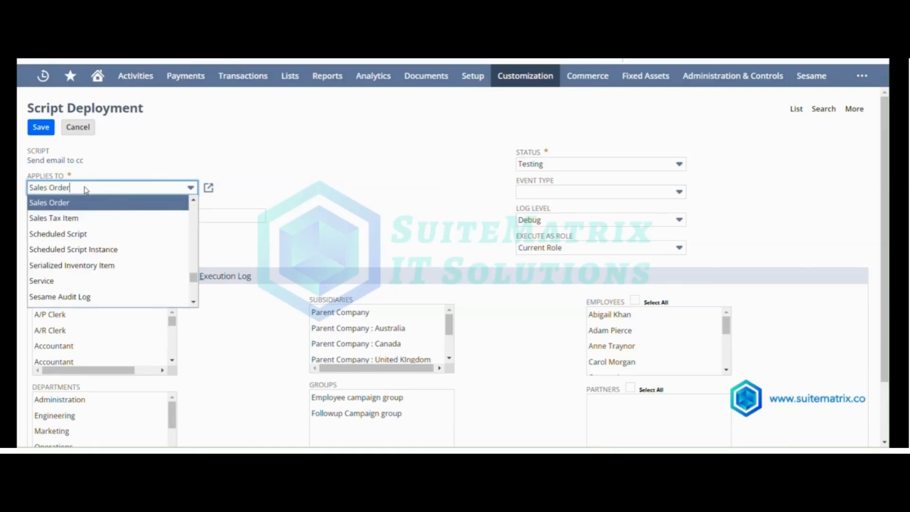
click(73, 203)
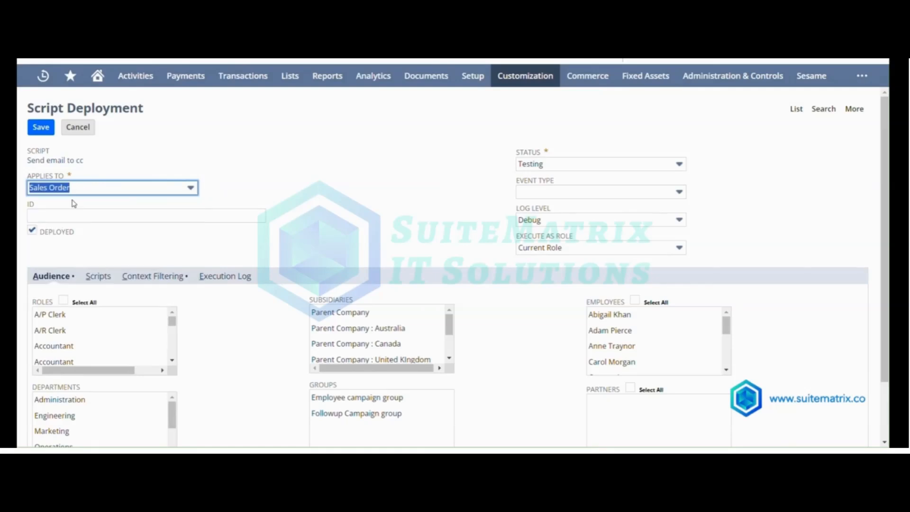
click(666, 249)
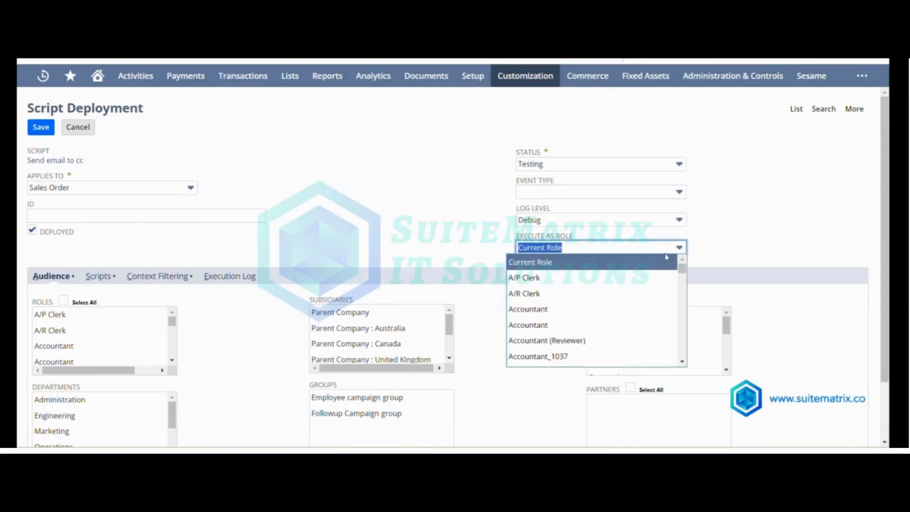
text(Administrator)
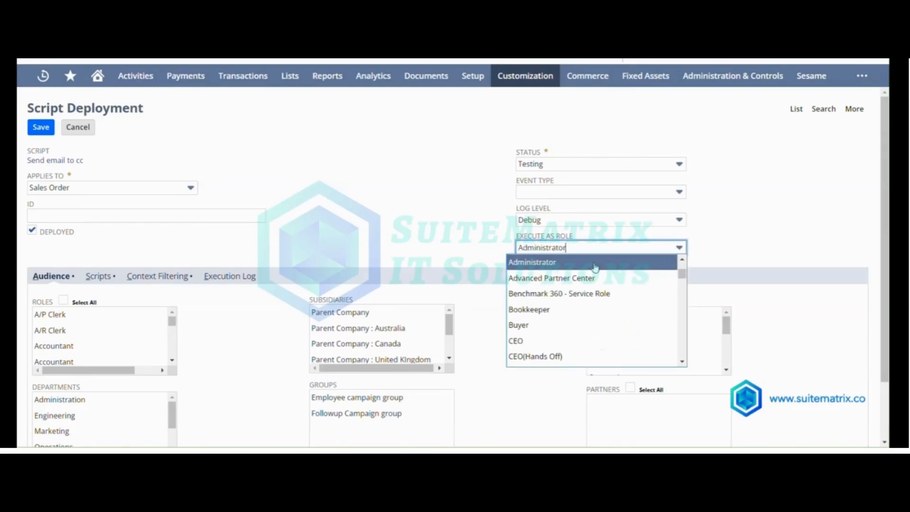
click(596, 263)
Include all roles, all employees and all partners in the deployment's audience.
click(63, 299)
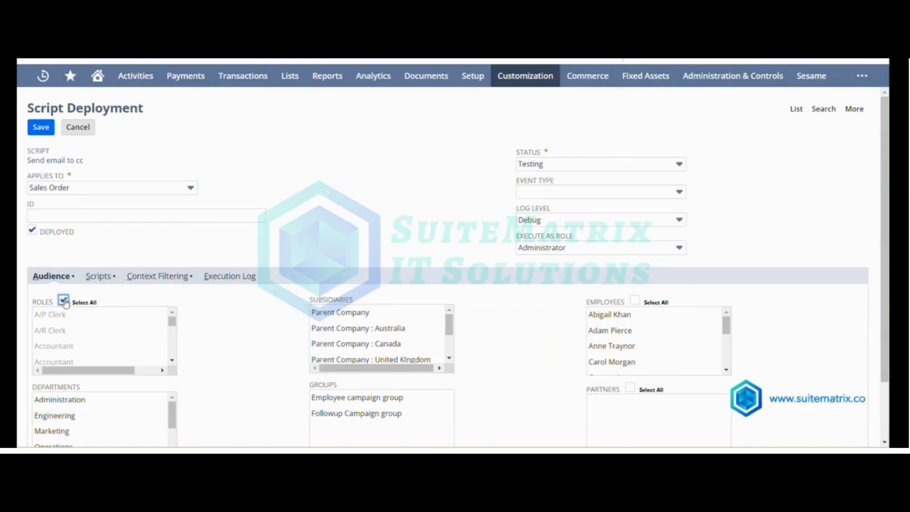
click(635, 300)
click(630, 388)
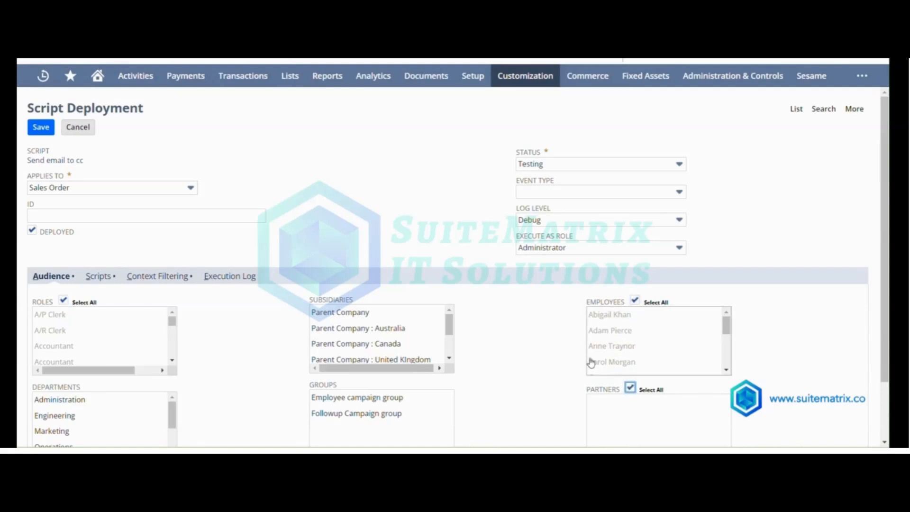
Give the deployment the ID _send_email_to_cc and save it.
click(67, 217)
text(_)
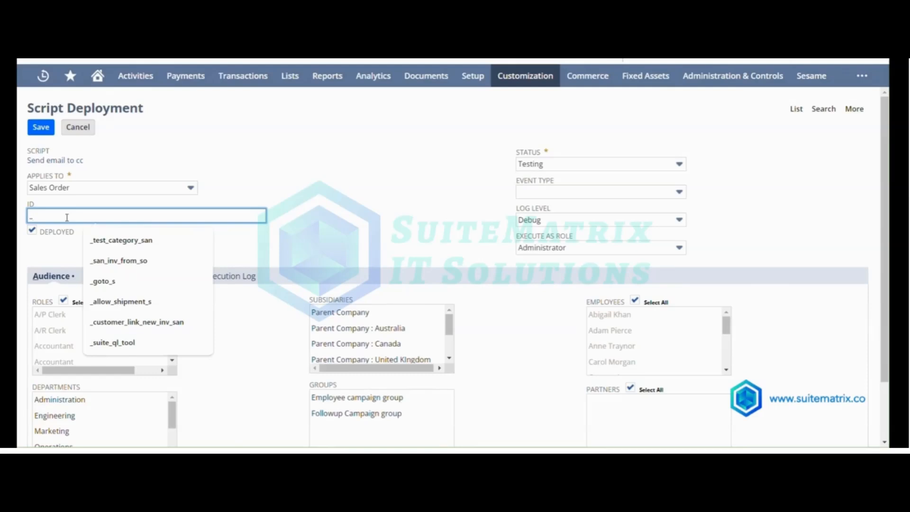
text(send_email_to_cc)
click(121, 240)
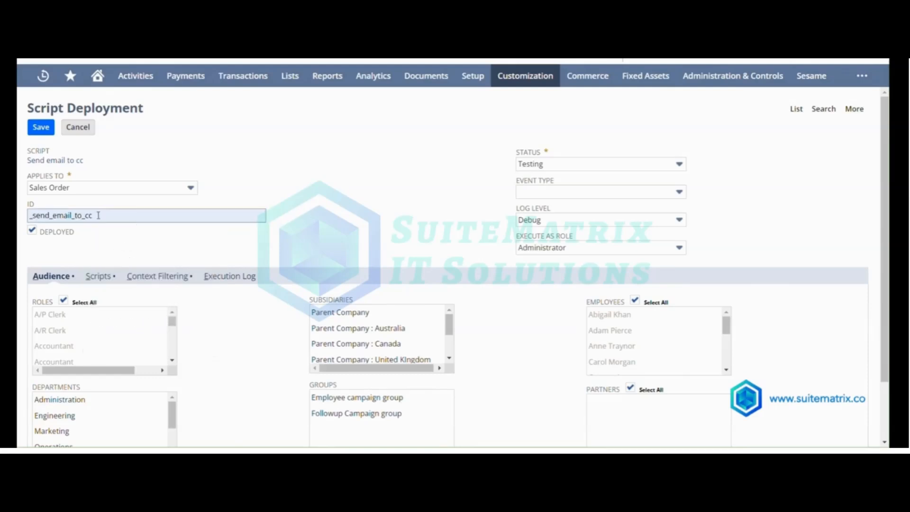
click(41, 129)
Edit the 78 Test Lead Company sales order, enable To Be E-mailed in its communication messages, and save the order.
mouse_move(30, 180)
mouse_down()
mouse_move(29, 105)
mouse_move(26, 177)
mouse_up()
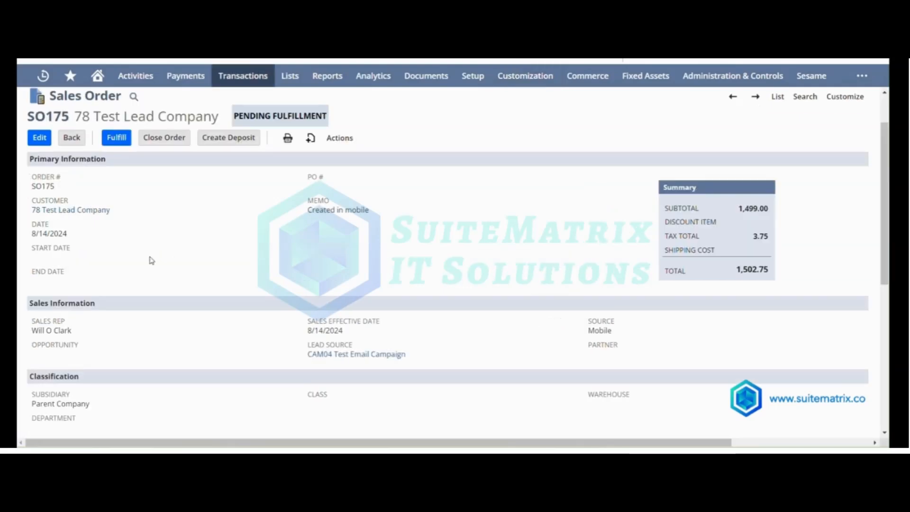
click(43, 140)
scroll(253, 203, down, 6)
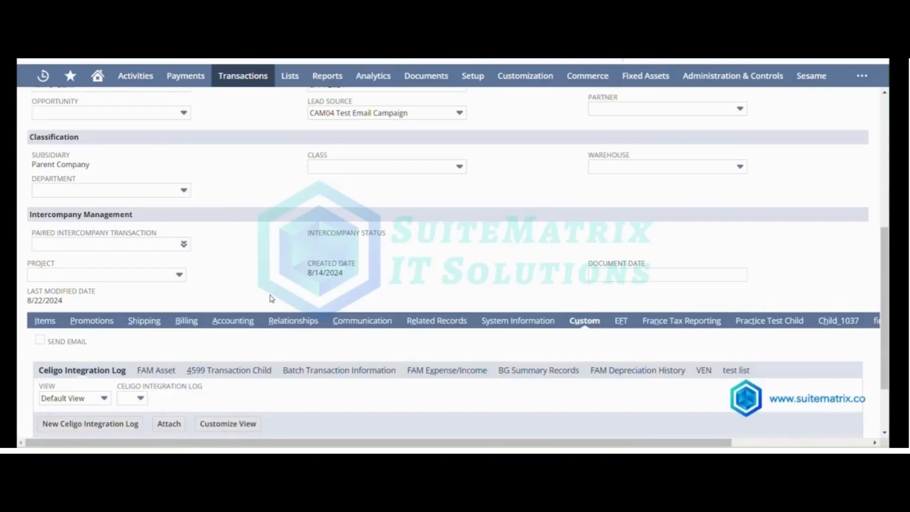
click(355, 324)
scroll(356, 326, down, 1)
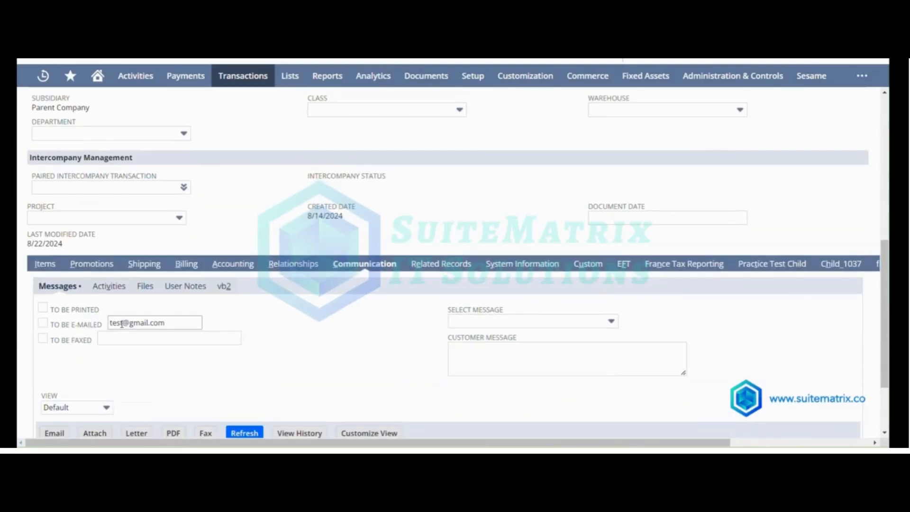
click(43, 324)
scroll(41, 370, down, 2)
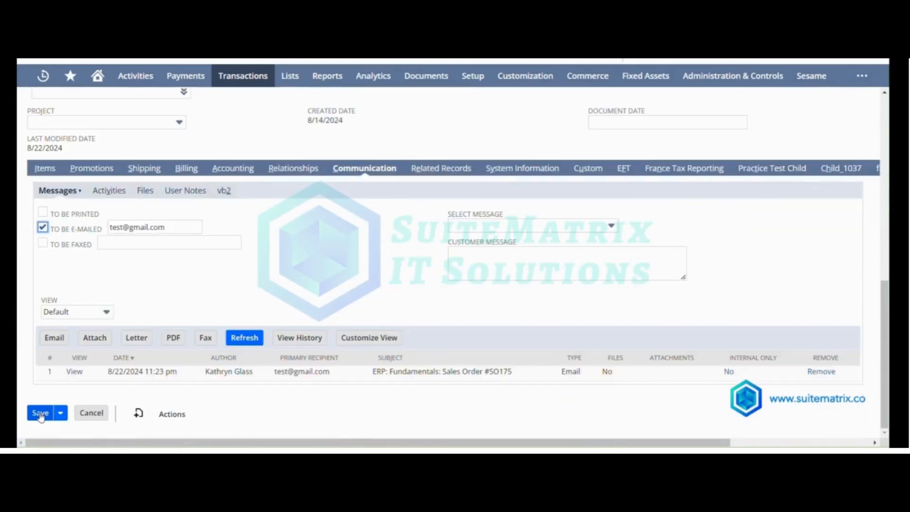
click(41, 414)
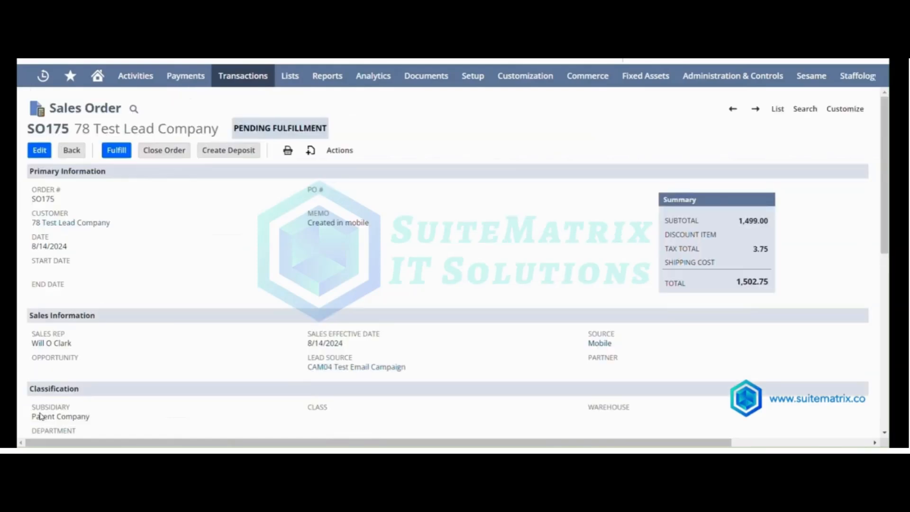
Check the email messages logged in the saved sales order's communication section.
scroll(203, 318, down, 1)
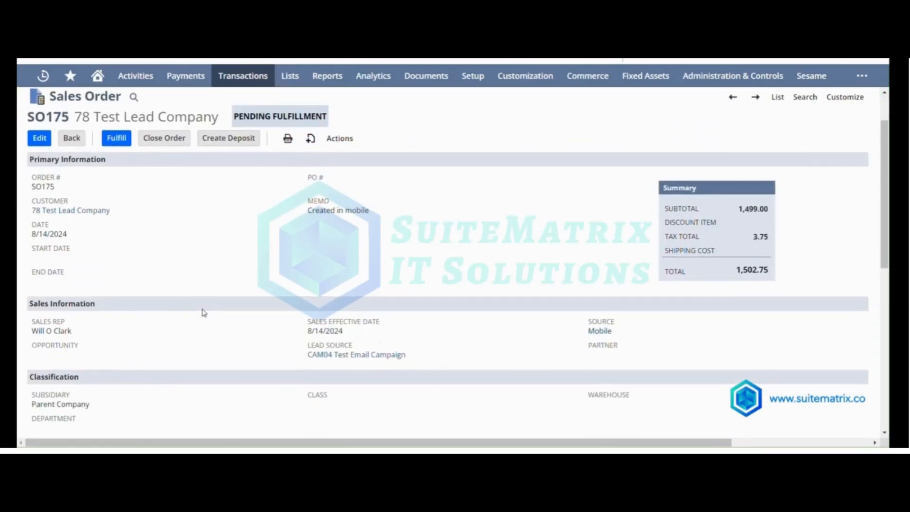
scroll(203, 292, down, 7)
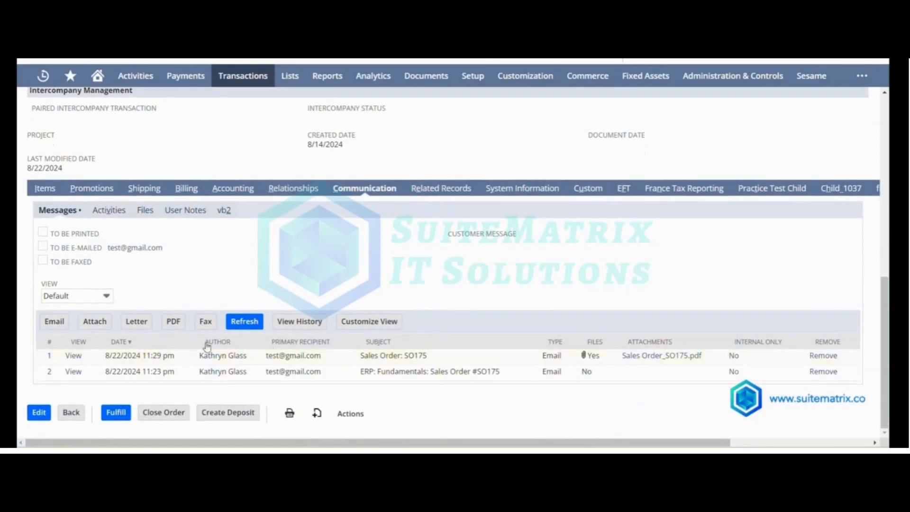
scroll(206, 348, up, 8)
Open the company's Sent Email List and view the most recent sales order email.
mouse_move(472, 77)
mouse_move(469, 127)
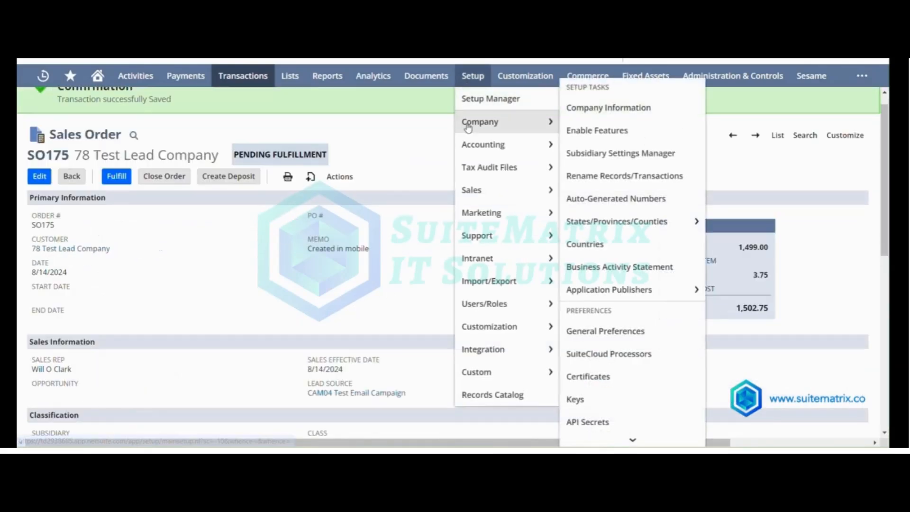
scroll(610, 335, down, 2)
mouse_move(604, 383)
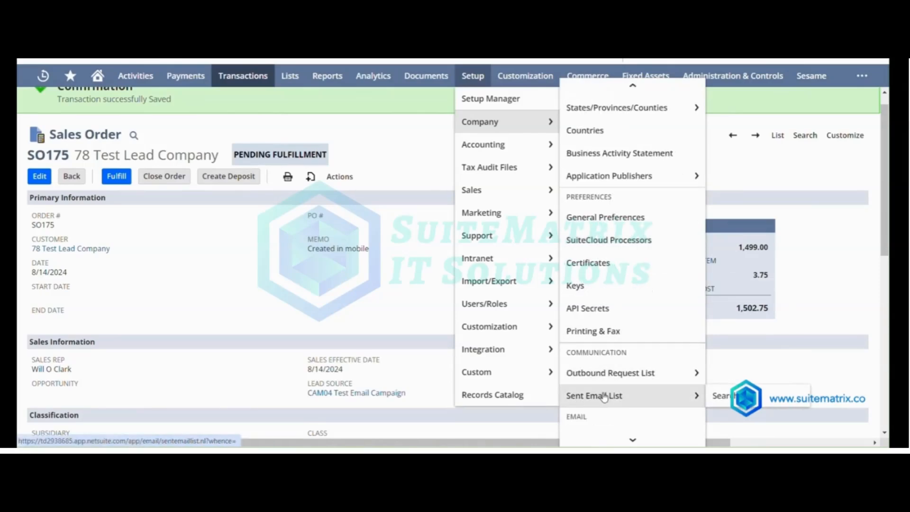
click(604, 397)
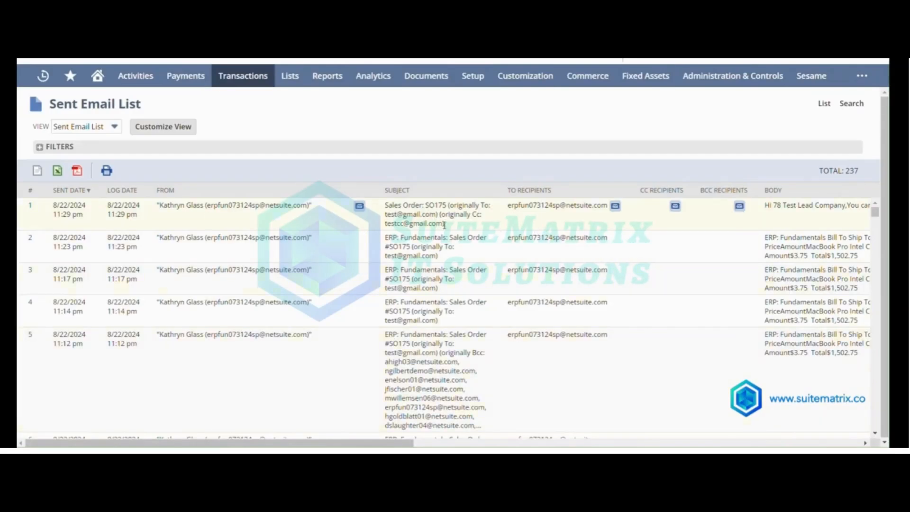
drag(125, 214, 105, 216)
click(31, 209)
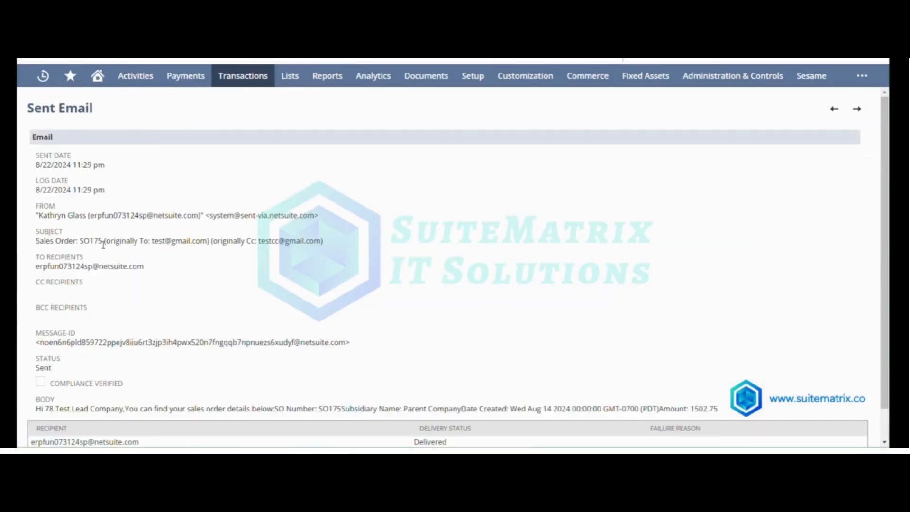
Examine the original To and Cc addresses in the sent email's subject.
drag(104, 241, 197, 242)
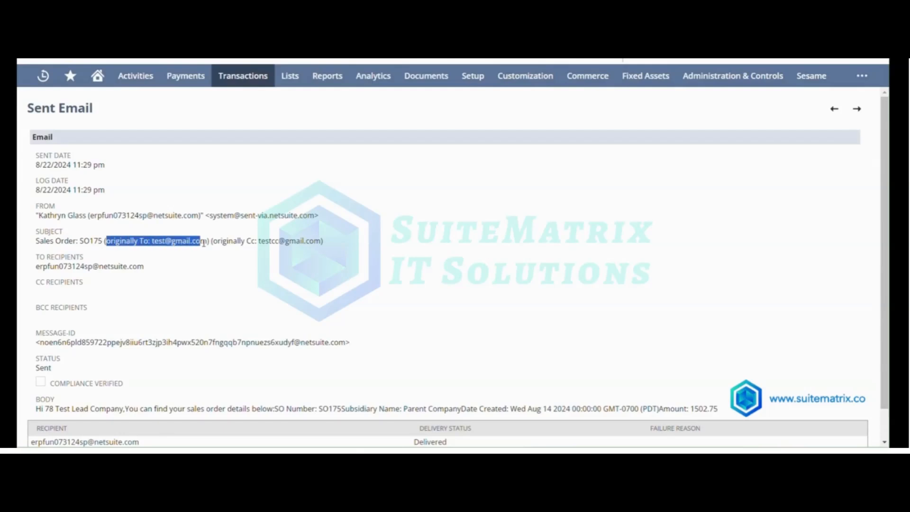
click(247, 254)
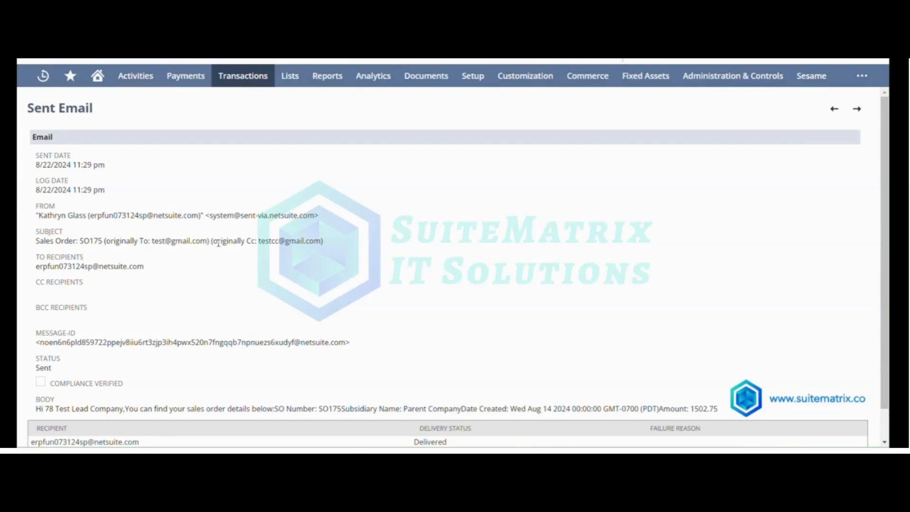
drag(214, 241, 321, 243)
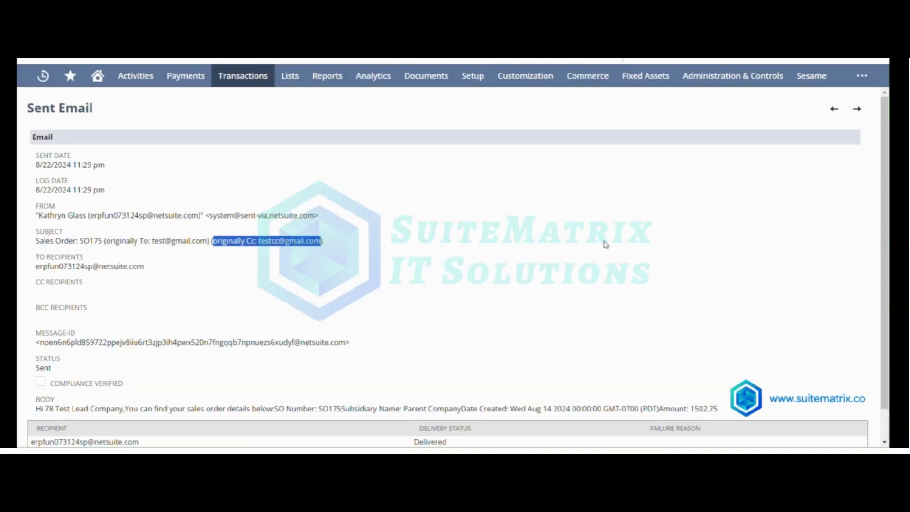